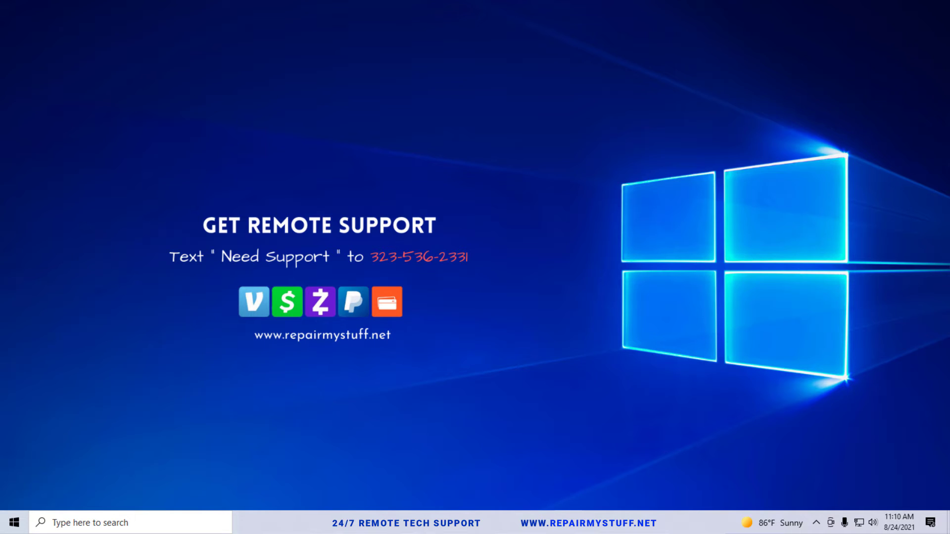
# - Search Start for 'reg' and run Registry Editor as administrator
pyautogui.click(146, 522)
pyautogui.write('reg')
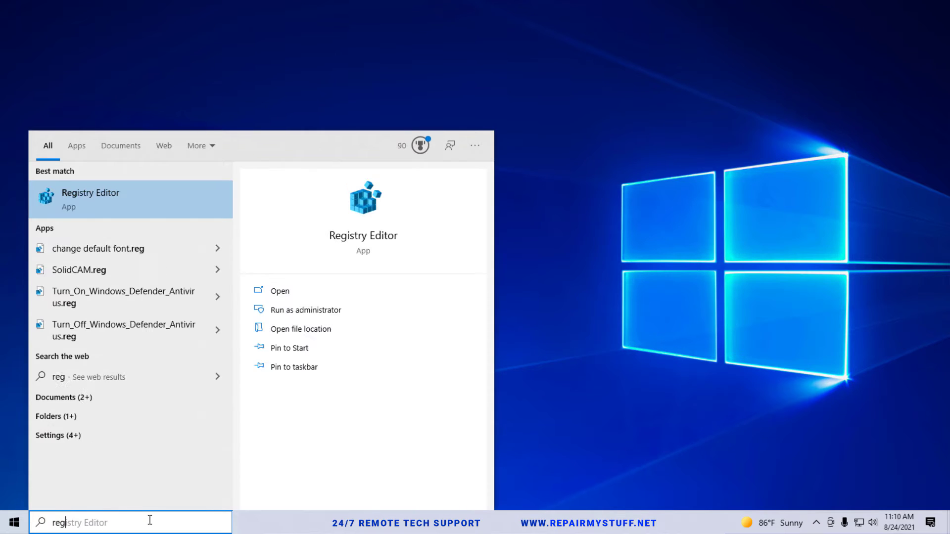
pyautogui.rightClick(111, 198)
pyautogui.click(169, 214)
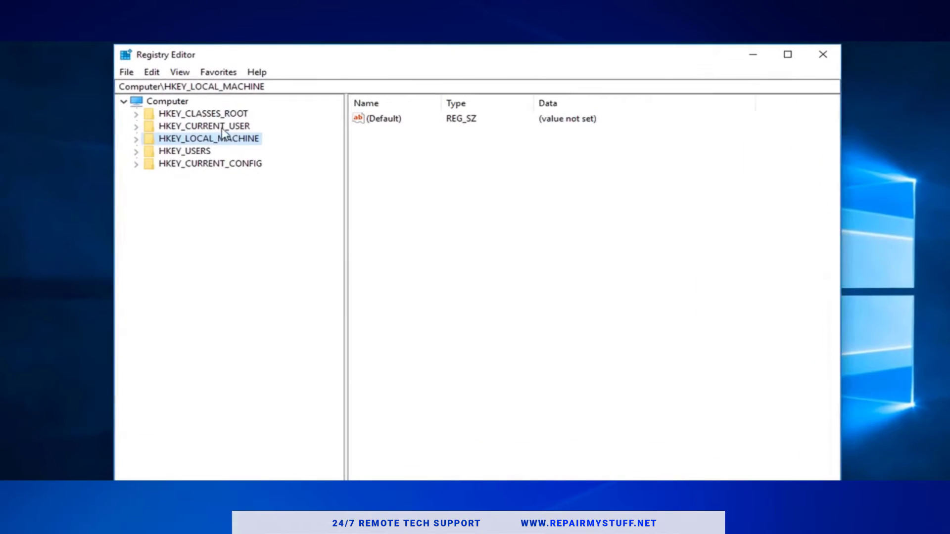
# - Expand HKEY_CLASSES_ROOT, then Msi.Package, and select and expand its shell key
pyautogui.click(205, 126)
pyautogui.click(171, 114)
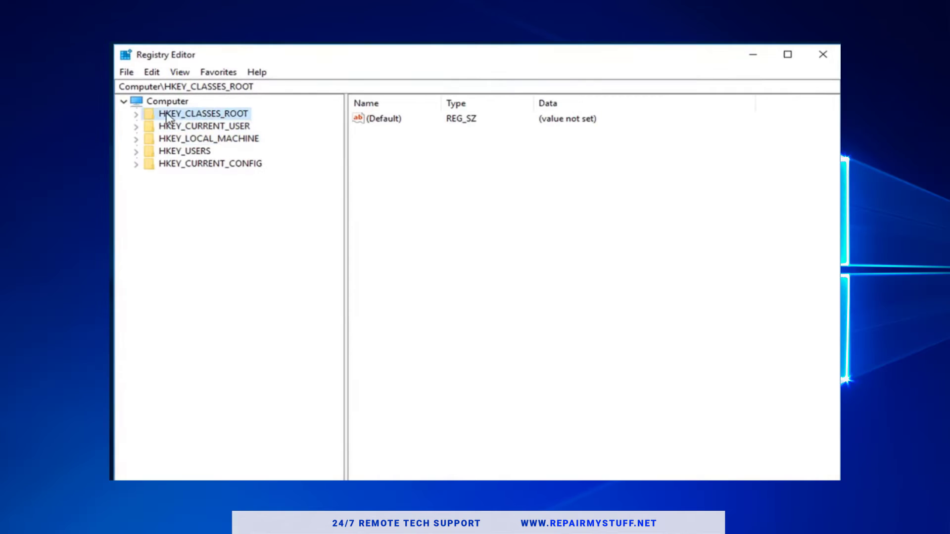
pyautogui.click(135, 114)
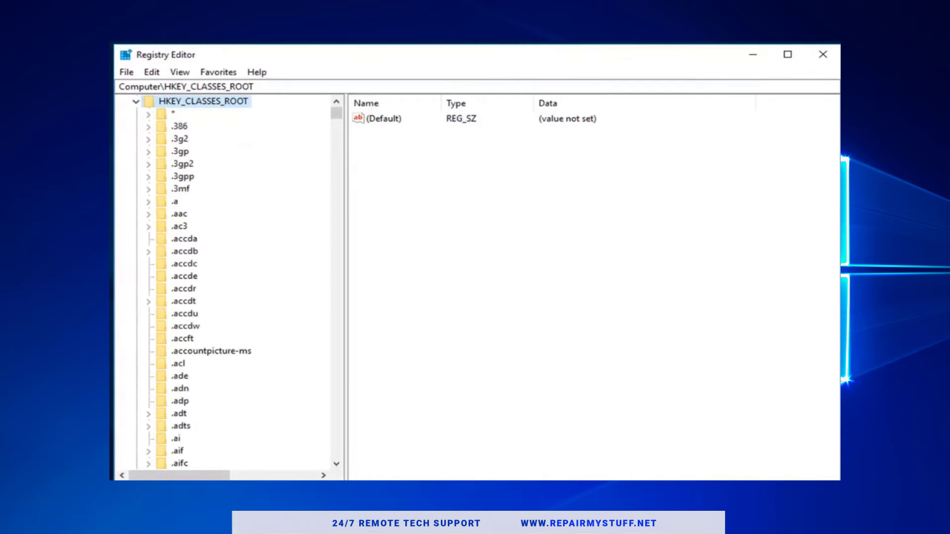
pyautogui.moveTo(336, 113); pyautogui.dragTo(336, 257)
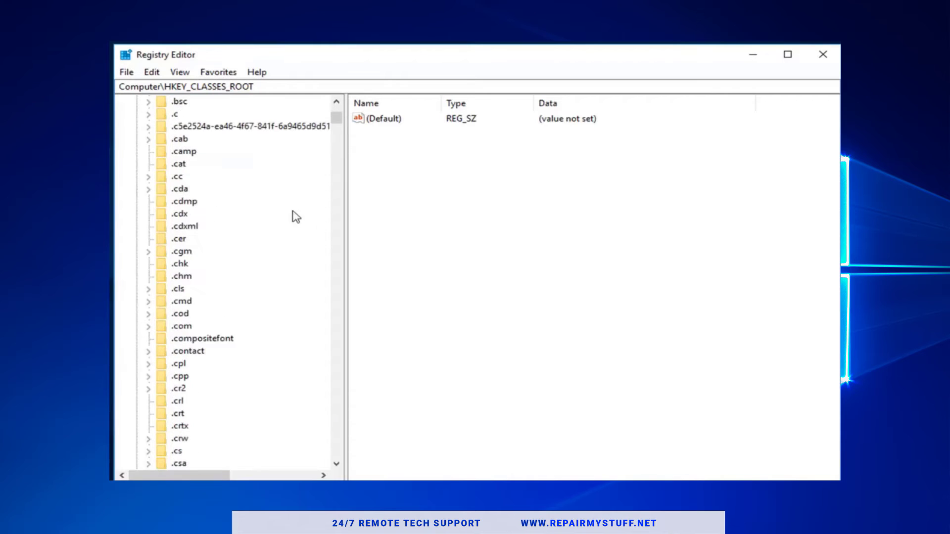
pyautogui.scroll(-10, 356, 262)
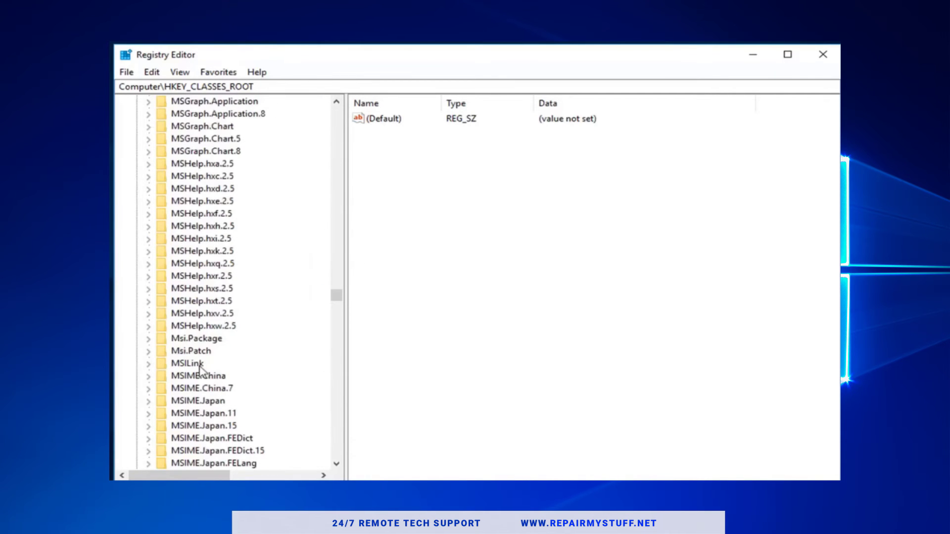
pyautogui.click(196, 337)
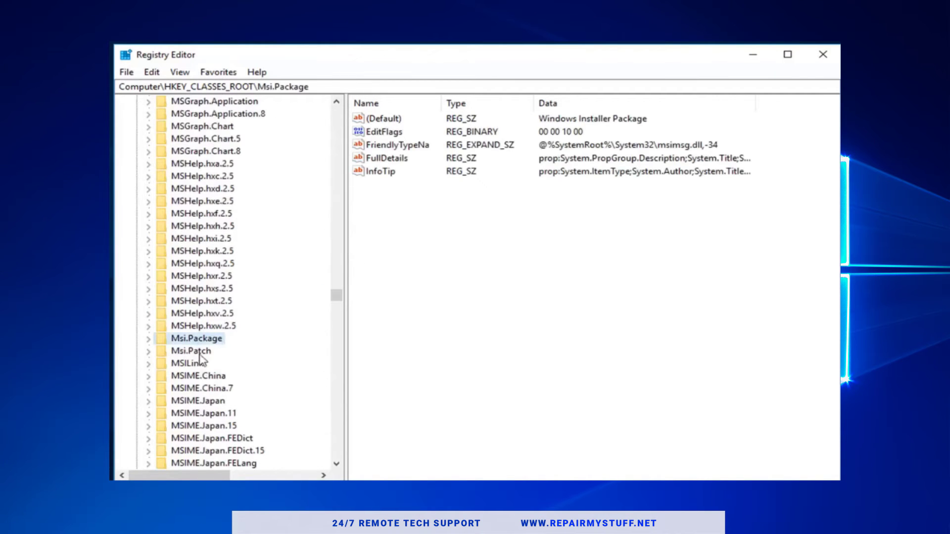
pyautogui.click(149, 339)
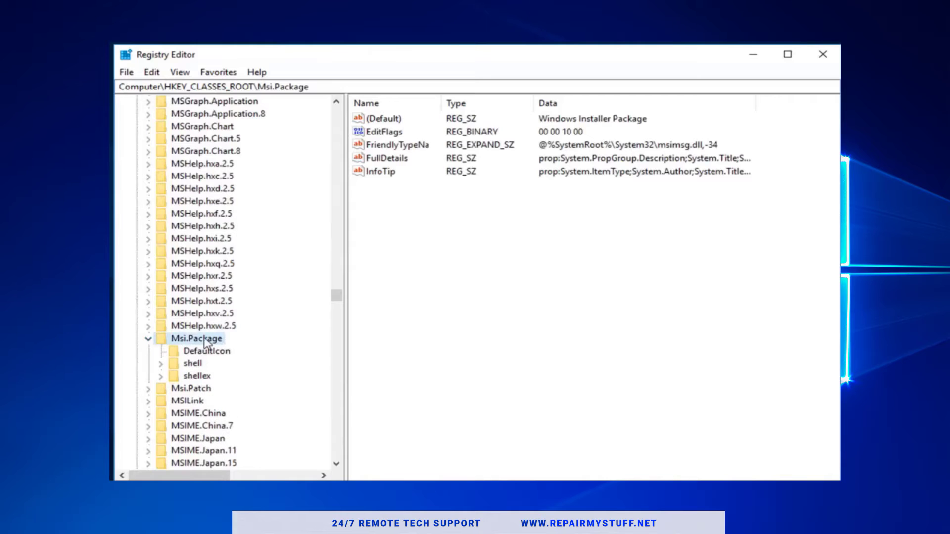
pyautogui.click(192, 364)
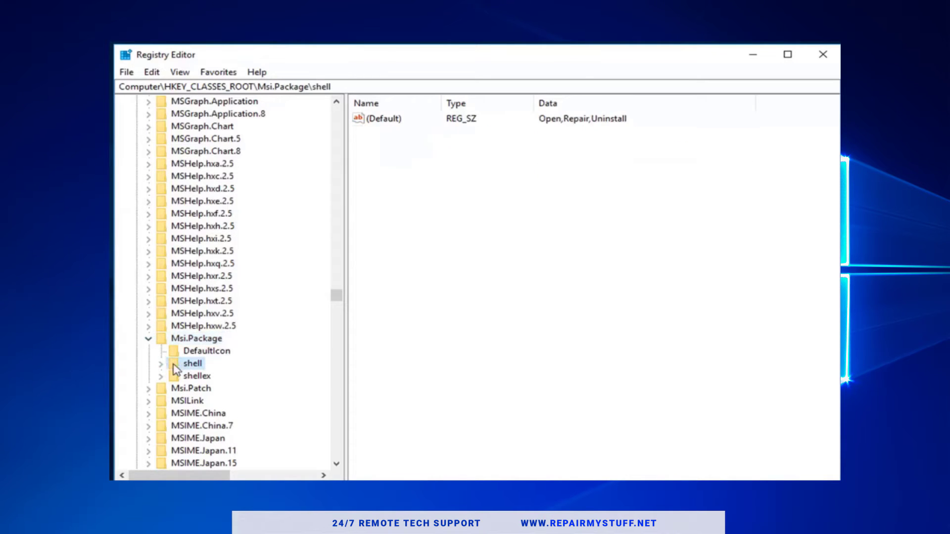
pyautogui.click(162, 363)
# - Add a new key named runas under Msi.Package\shell
pyautogui.rightClick(193, 365)
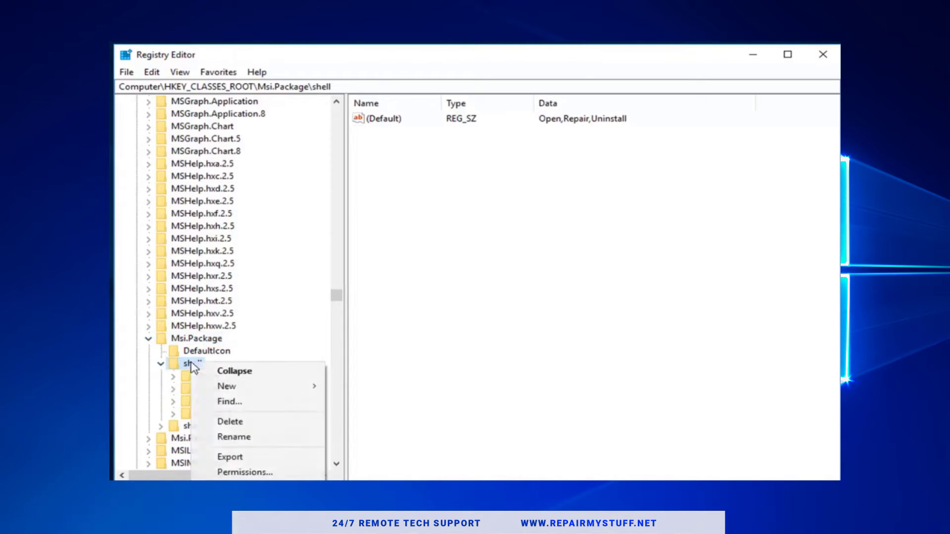
pyautogui.moveTo(225, 386)
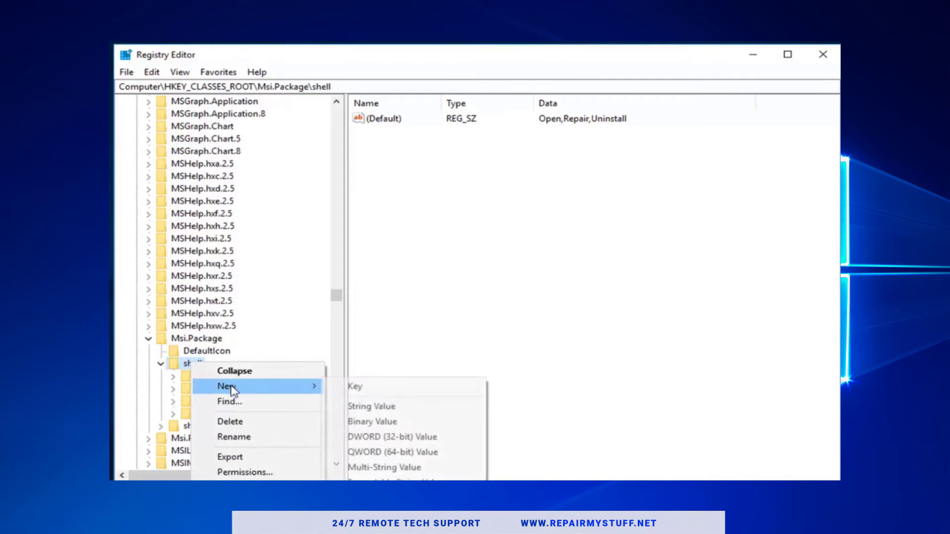
pyautogui.click(354, 386)
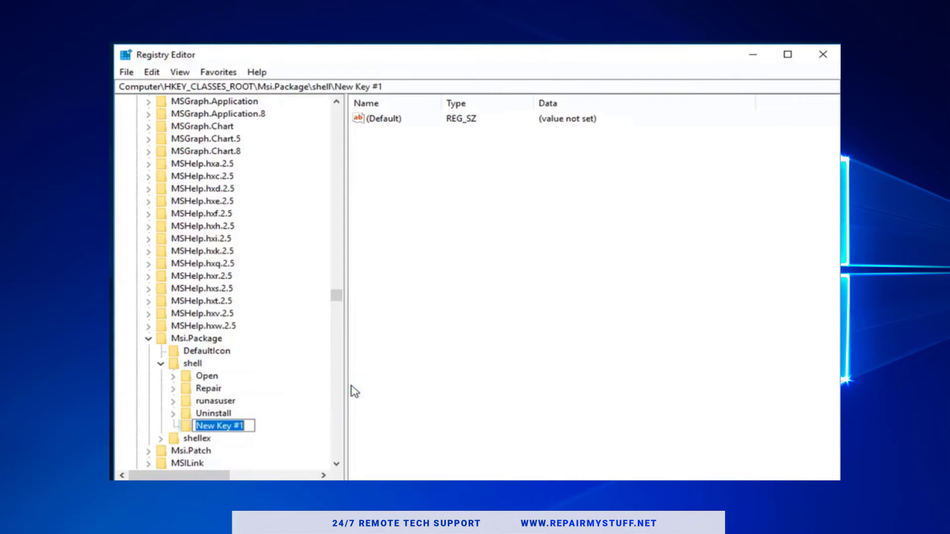
pyautogui.write('runas')
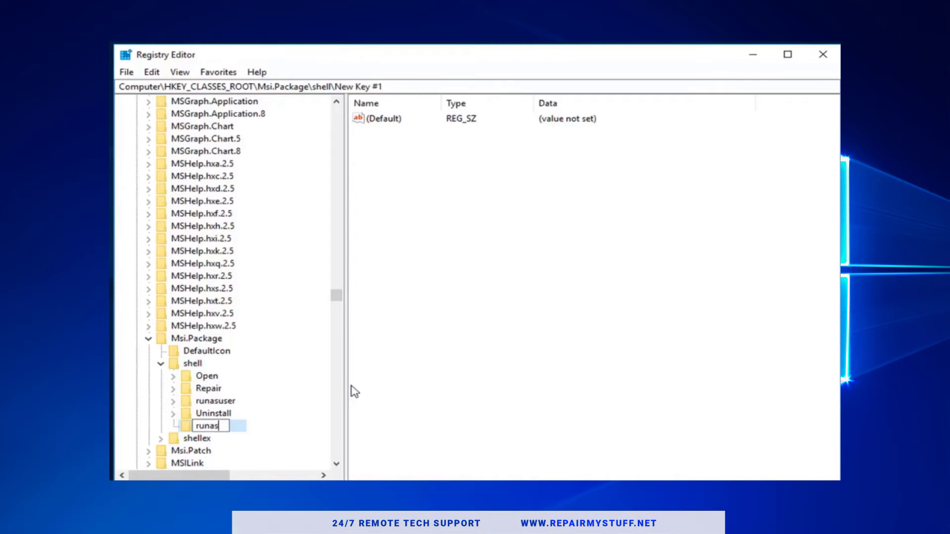
pyautogui.press('Return')
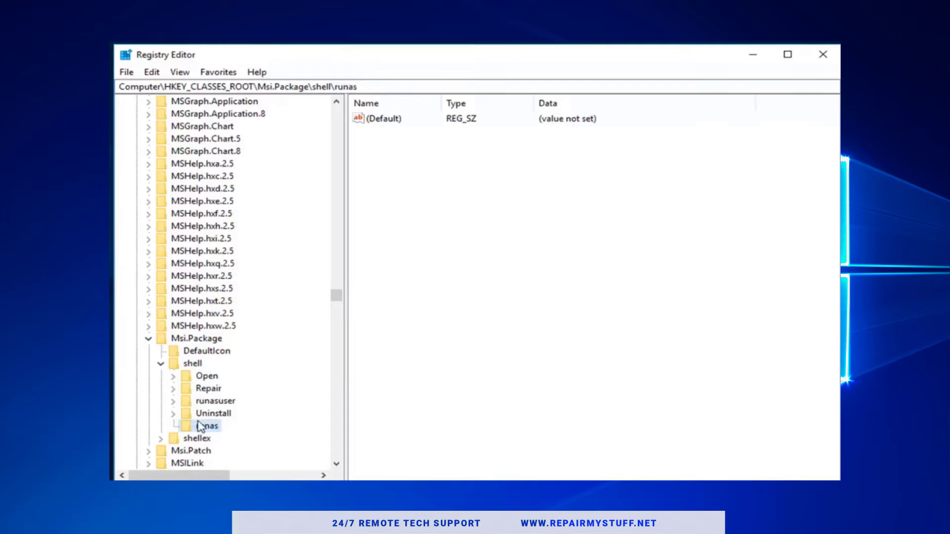
# - Set the runas (Default) value to 'Install as &administrator'
pyautogui.doubleClick(384, 120)
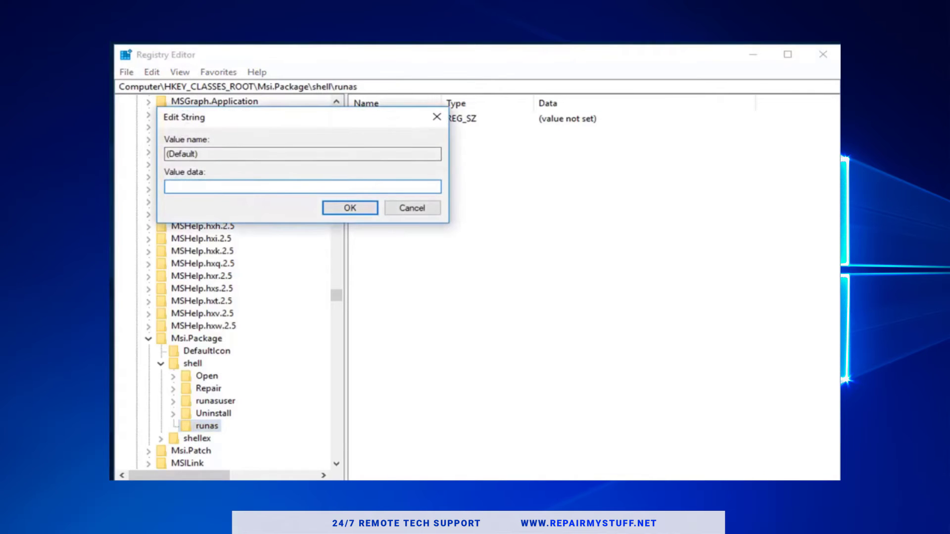
pyautogui.write('Install ')
pyautogui.write('as')
pyautogui.write(' &administrator')
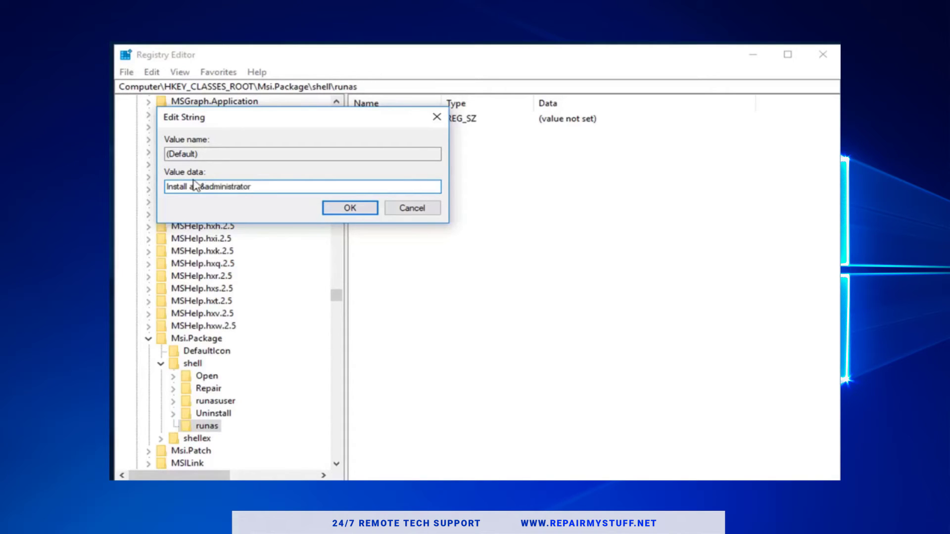
pyautogui.click(350, 208)
pyautogui.scroll(-1, 223, 393)
pyautogui.click(206, 388)
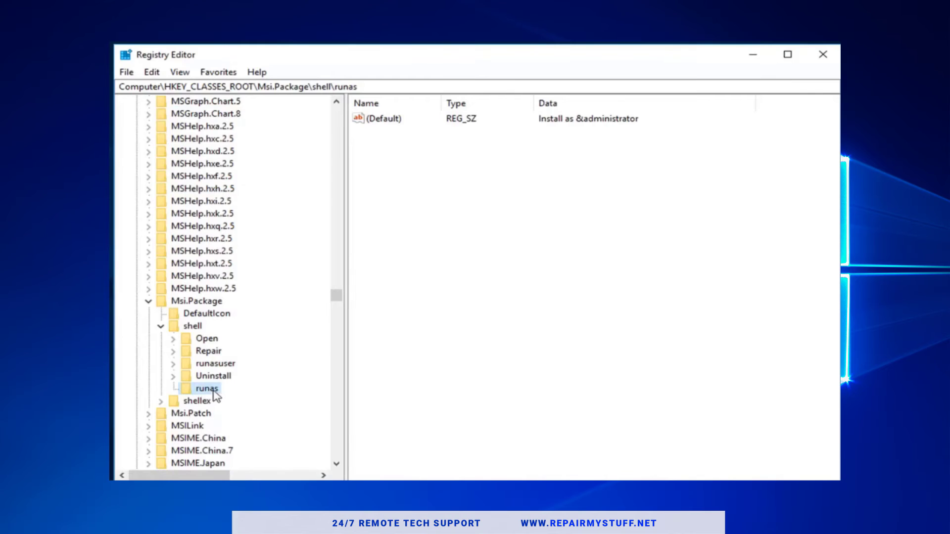
# - Create a temporary key under runas named msiexec /i "%1" to copy that text
pyautogui.rightClick(212, 391)
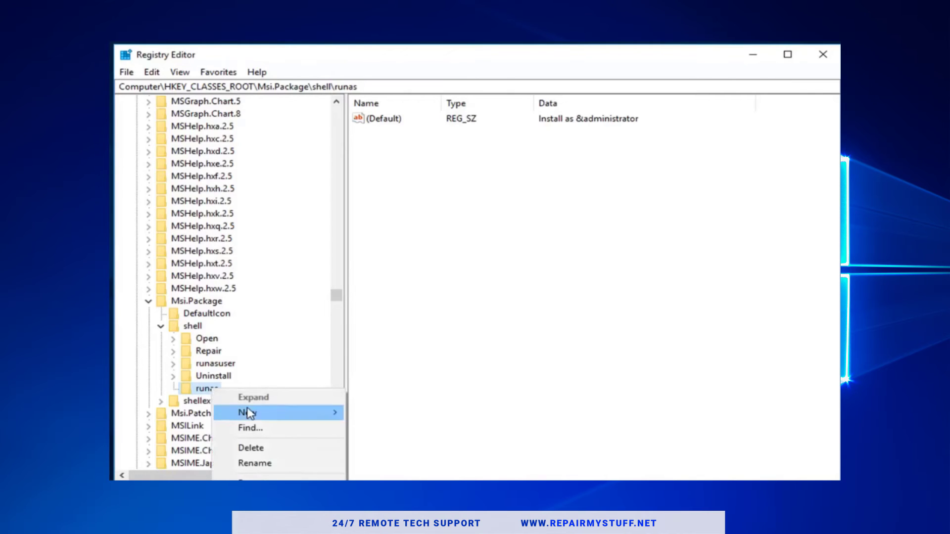
pyautogui.moveTo(278, 413)
pyautogui.click(361, 407)
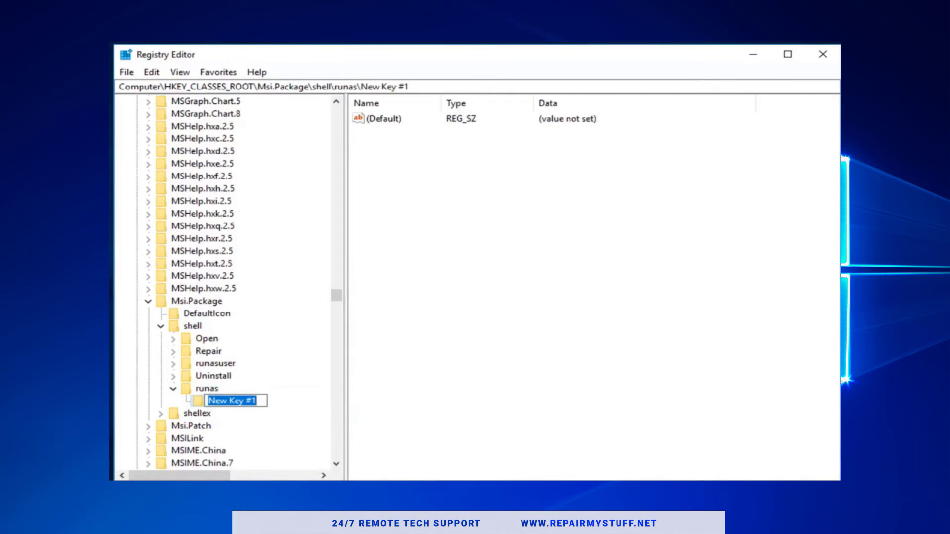
pyautogui.write('msiexec')
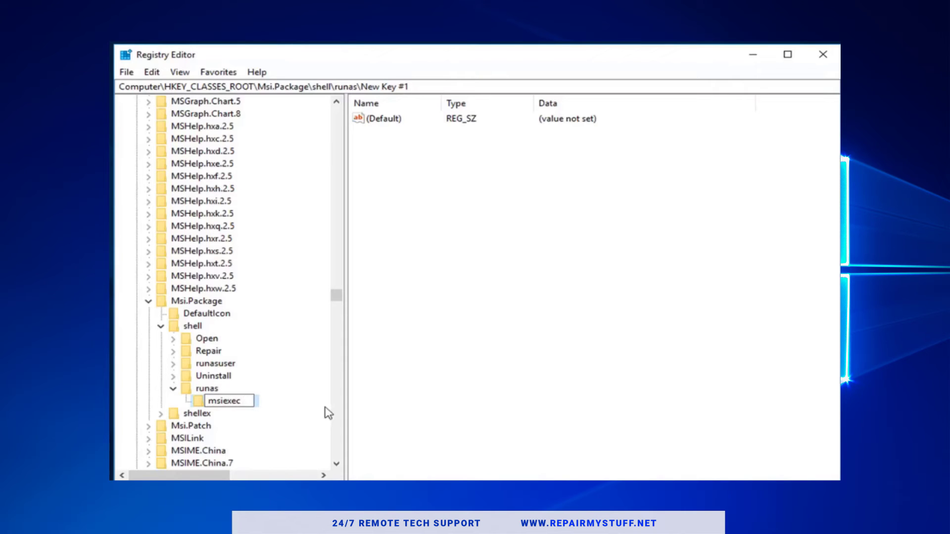
pyautogui.write(' /i')
pyautogui.write(' "')
pyautogui.write('%')
pyautogui.write('1"')
pyautogui.press('Return')
# - Rename the new runas subkey to command
pyautogui.press('F2')
pyautogui.press('BackSpace')
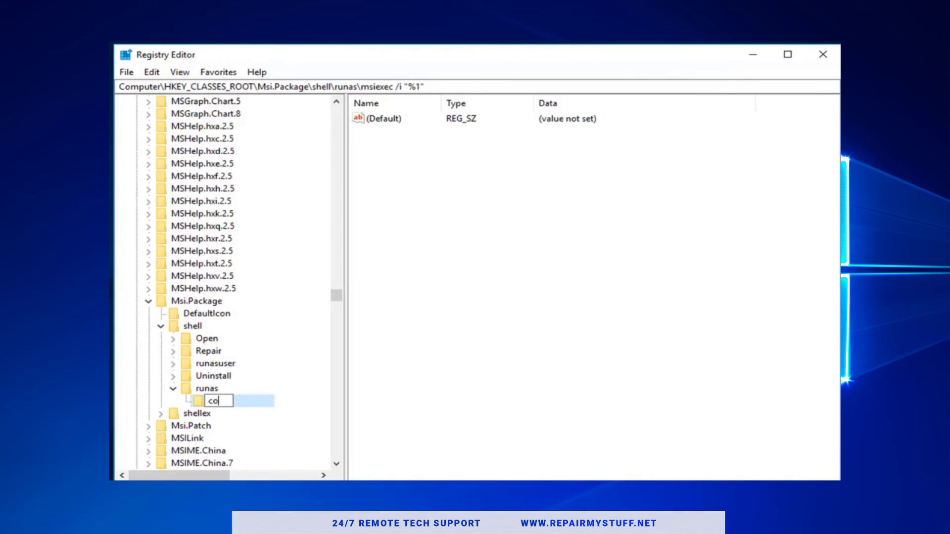
pyautogui.write('command')
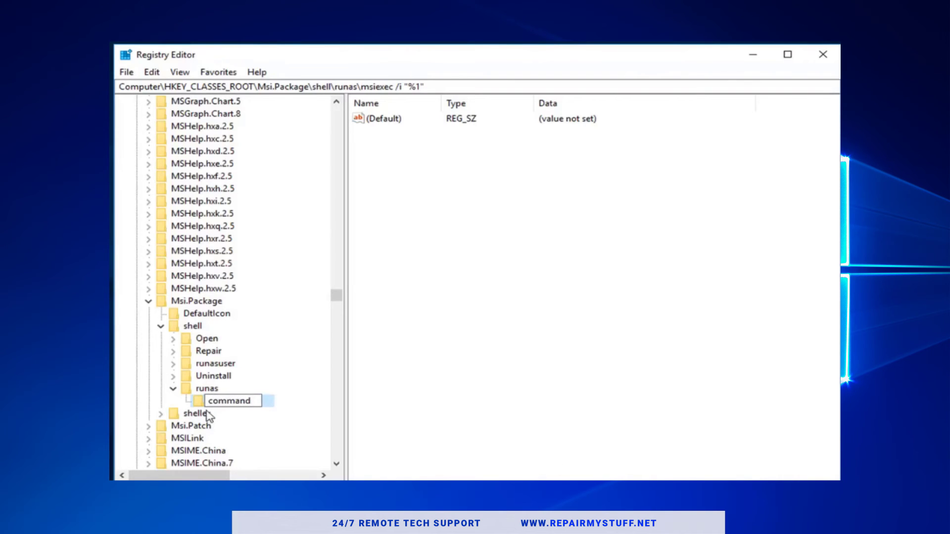
pyautogui.press('Return')
pyautogui.click(384, 119)
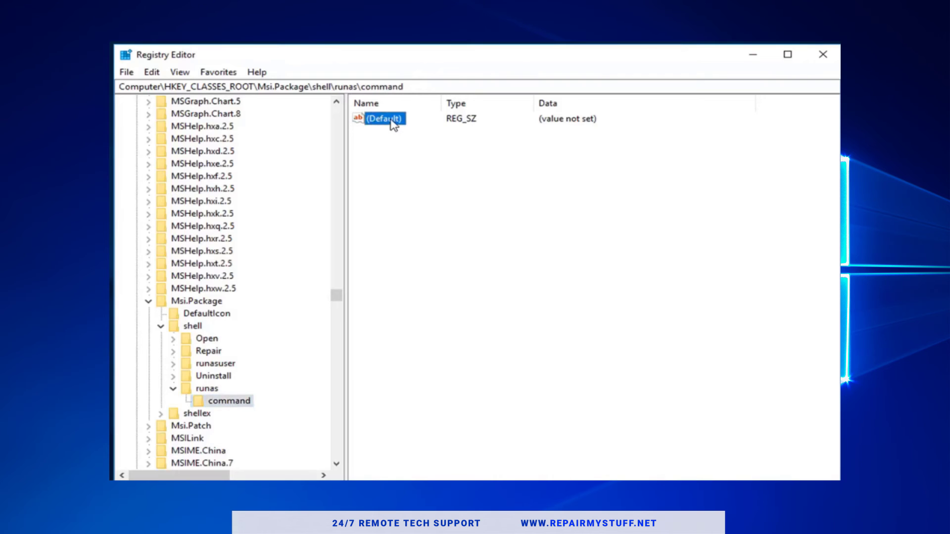
# - Paste msiexec /i "%1" as the command key's (Default) value and save it
pyautogui.doubleClick(396, 125)
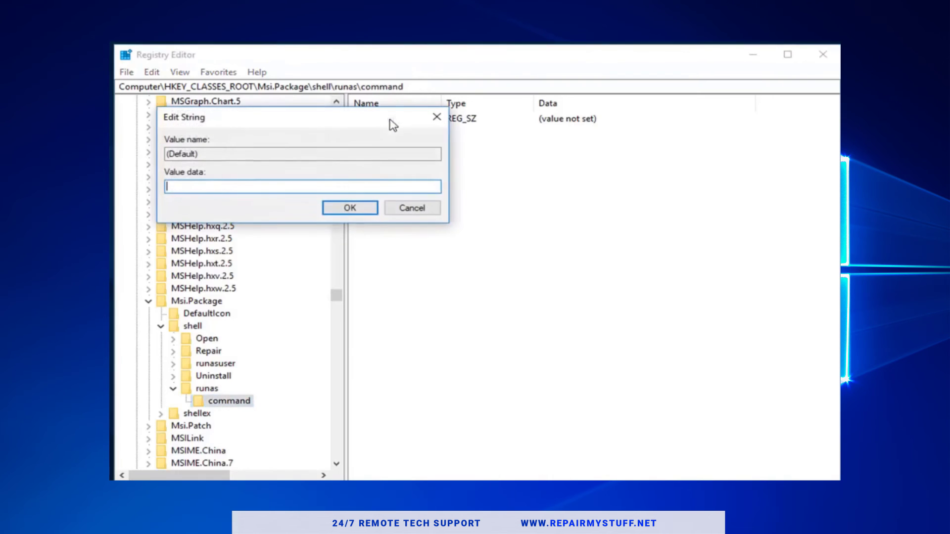
pyautogui.rightClick(183, 188)
pyautogui.click(213, 245)
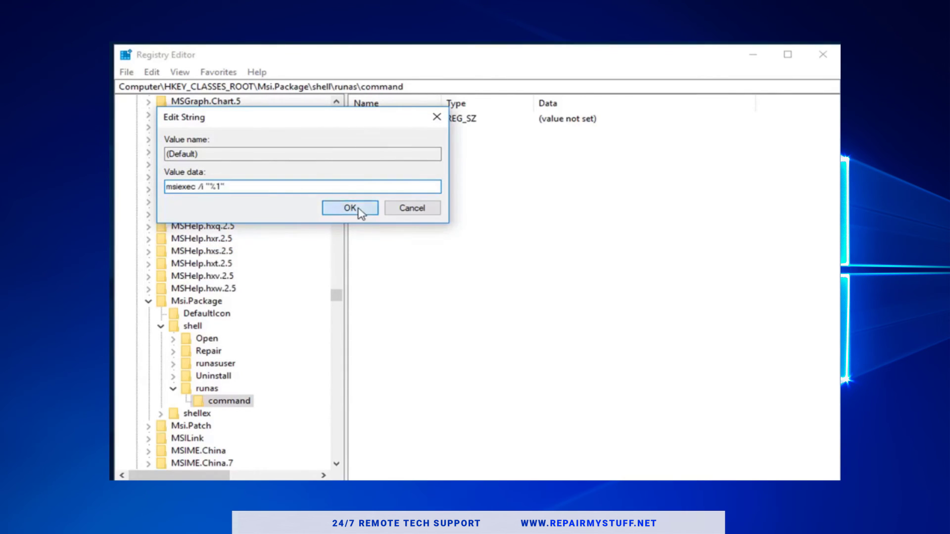
pyautogui.click(351, 208)
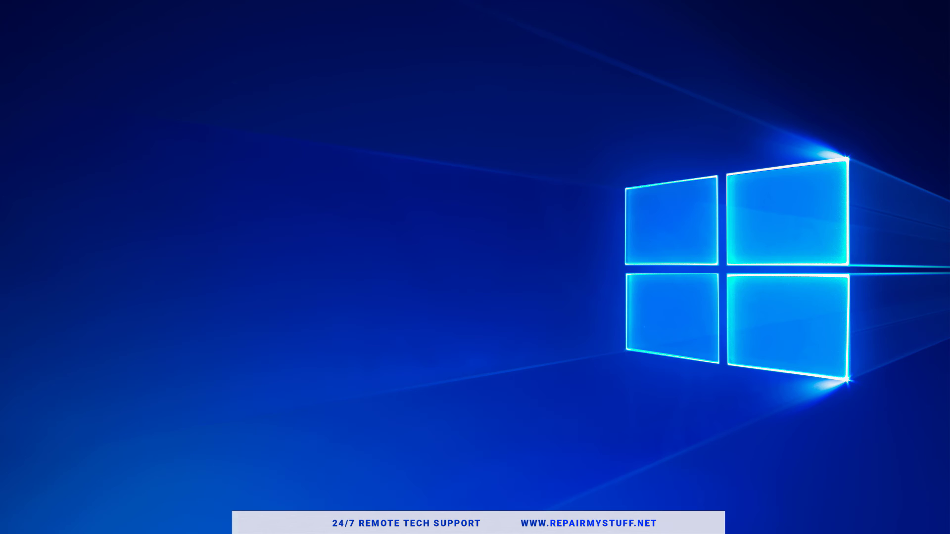